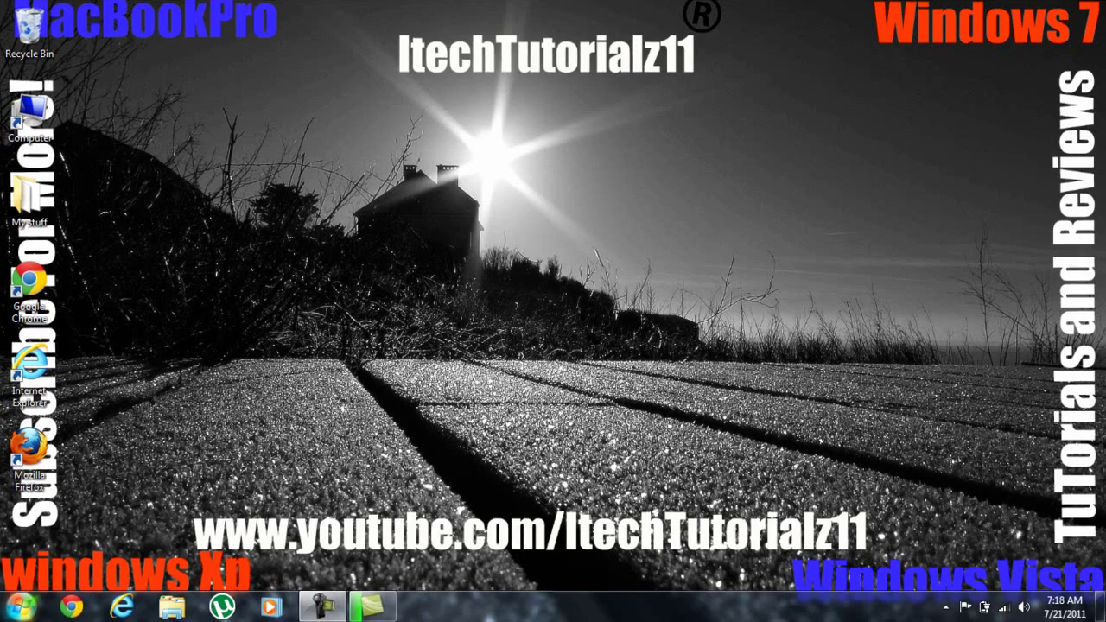
Open the Run utility by searching the Start menu for 'run'.
{"action": "left_click", "coordinate": [22, 606]}
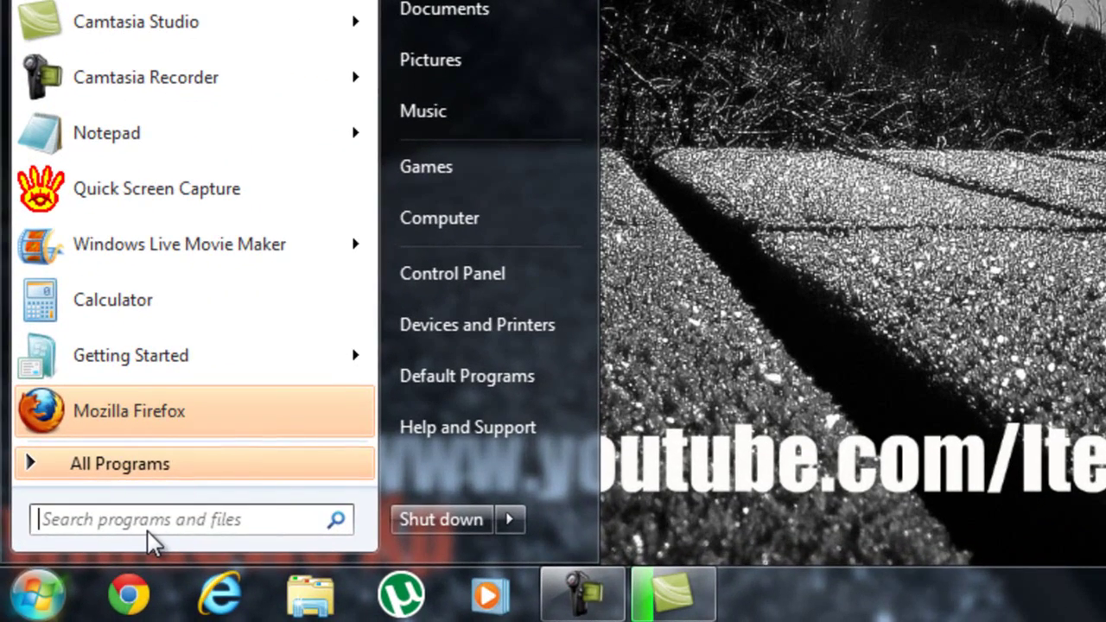
{"action": "type", "text": "msco"}
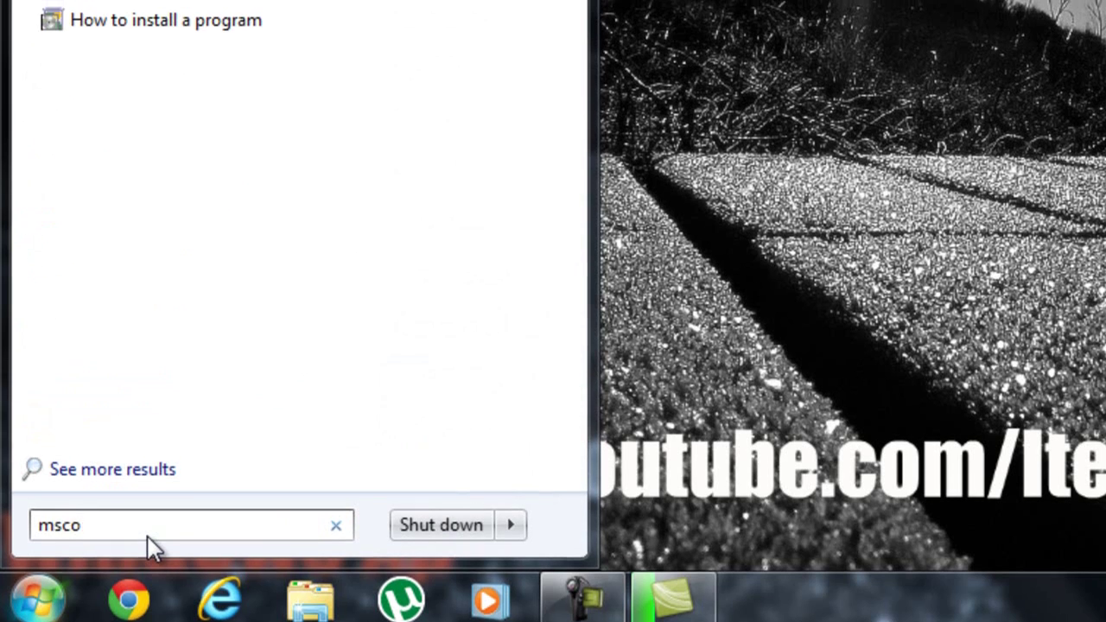
{"action": "type", "text": "nfig"}
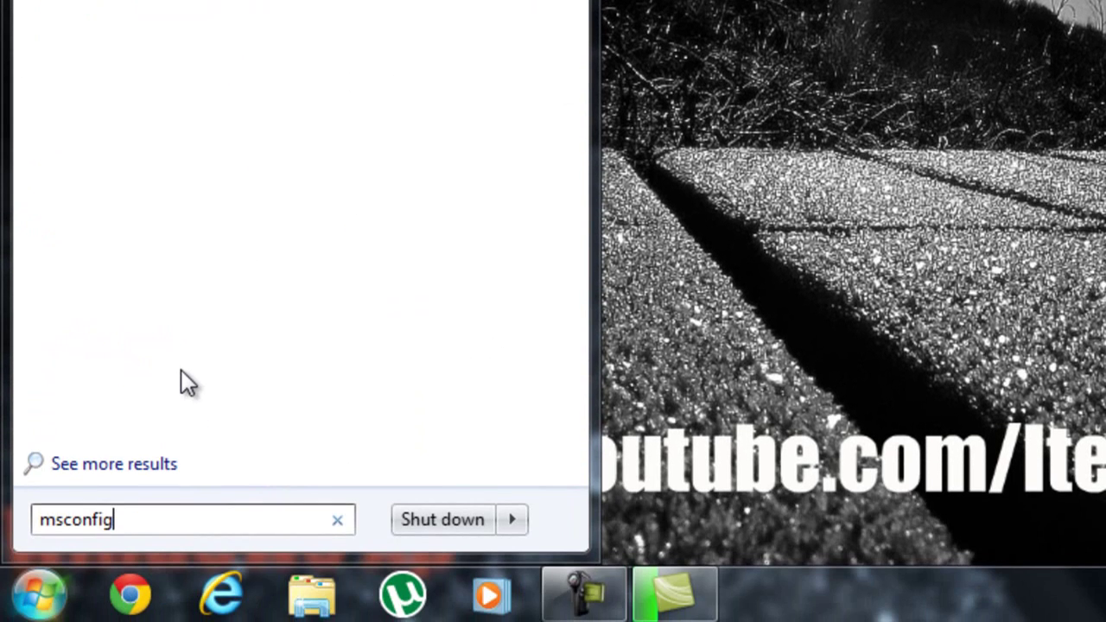
{"action": "key", "text": "BackSpace"}
{"action": "key", "text": "BackSpace"}
{"action": "key", "text": "BackSpace"}
{"action": "key", "text": "BackSpace"}
{"action": "type", "text": "run"}
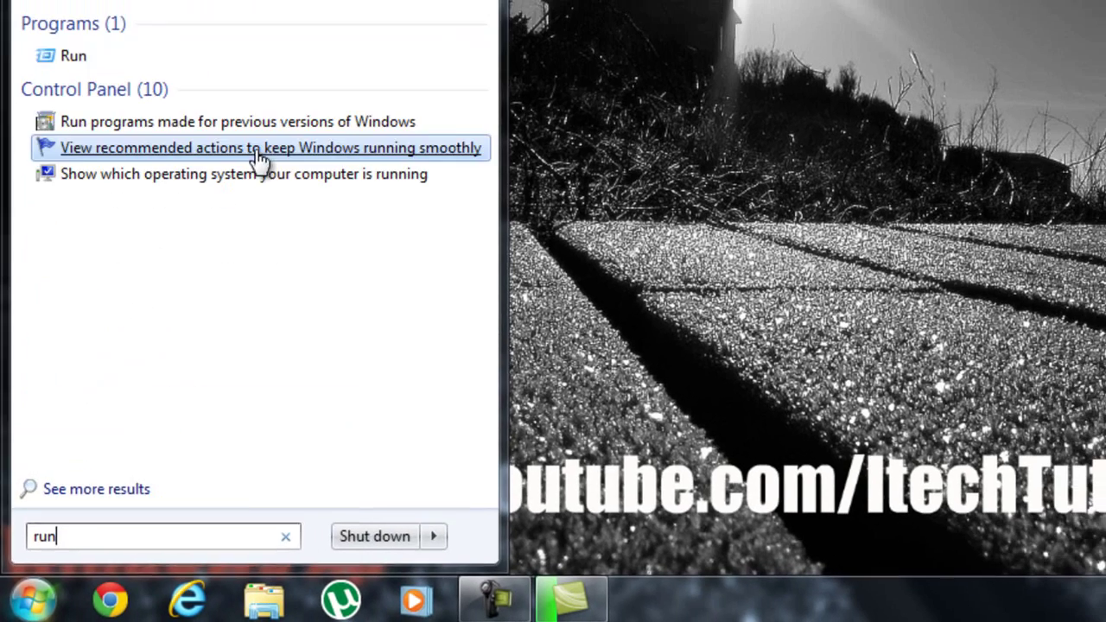
{"action": "key", "text": "Return"}
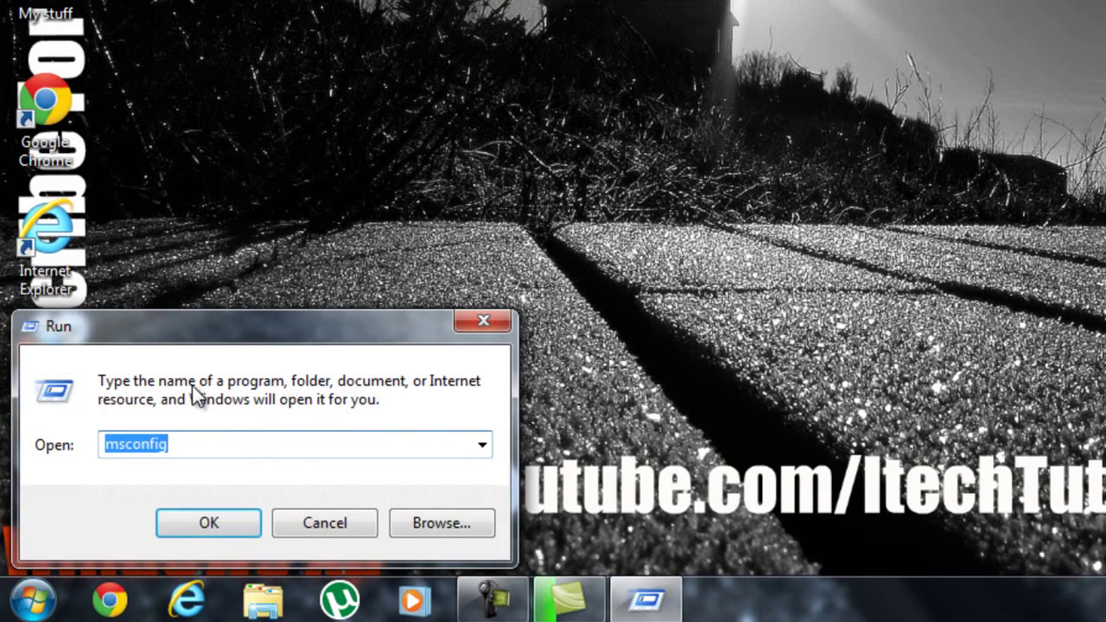
Launch msconfig and leave the Number of processors boot limit unticked in Advanced boot options.
{"action": "left_click", "coordinate": [220, 525]}
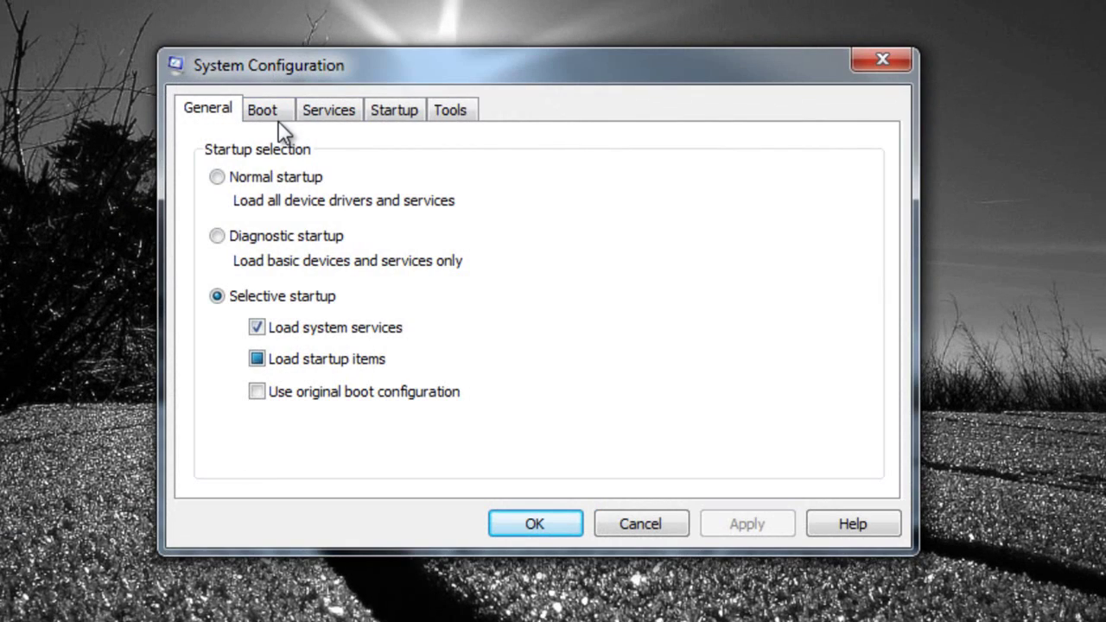
{"action": "left_click", "coordinate": [269, 112]}
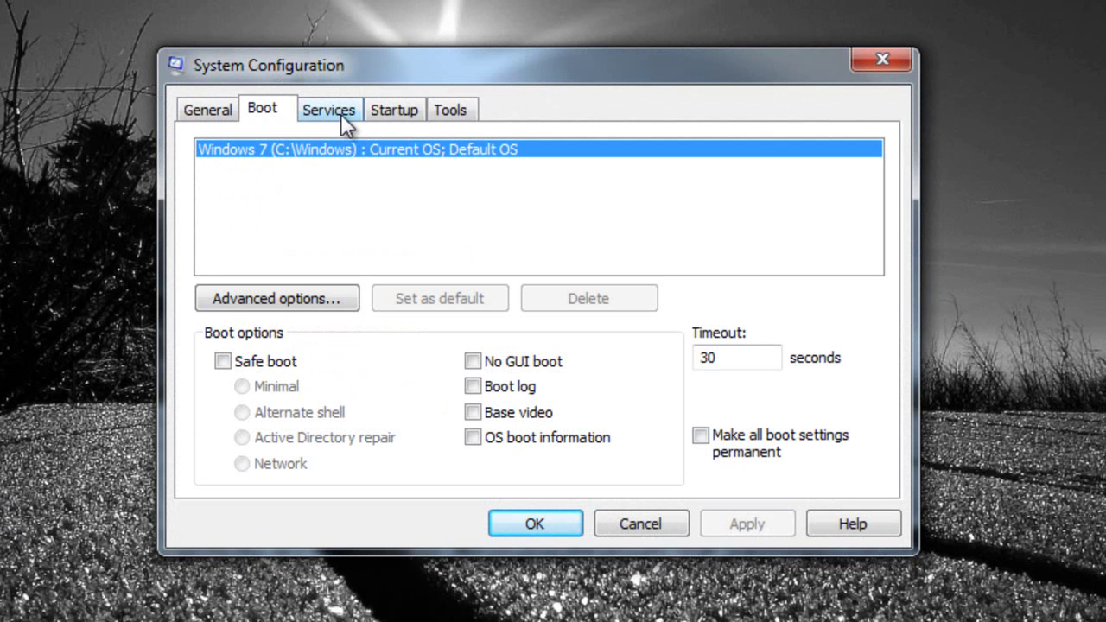
{"action": "left_click", "coordinate": [300, 304]}
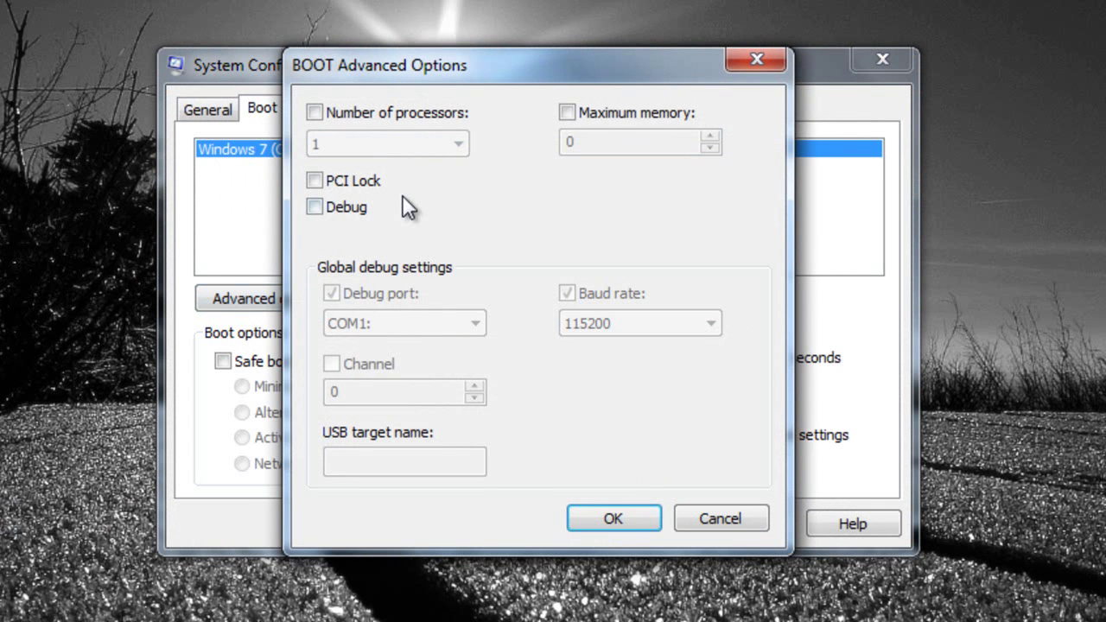
{"action": "left_click", "coordinate": [424, 119]}
{"action": "left_click", "coordinate": [440, 145]}
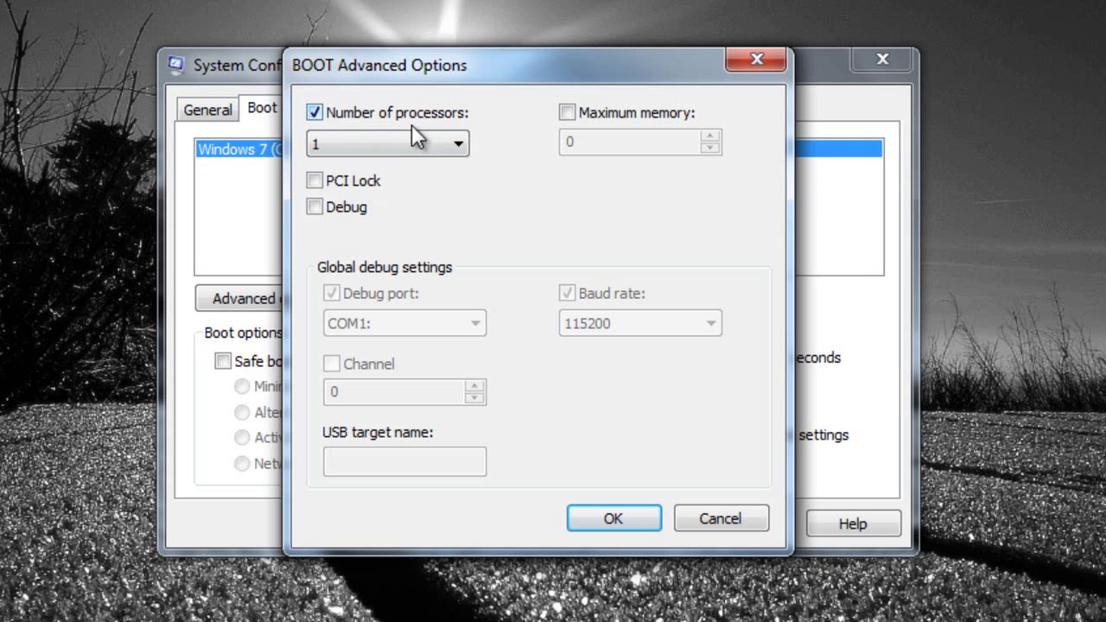
{"action": "left_click", "coordinate": [416, 140]}
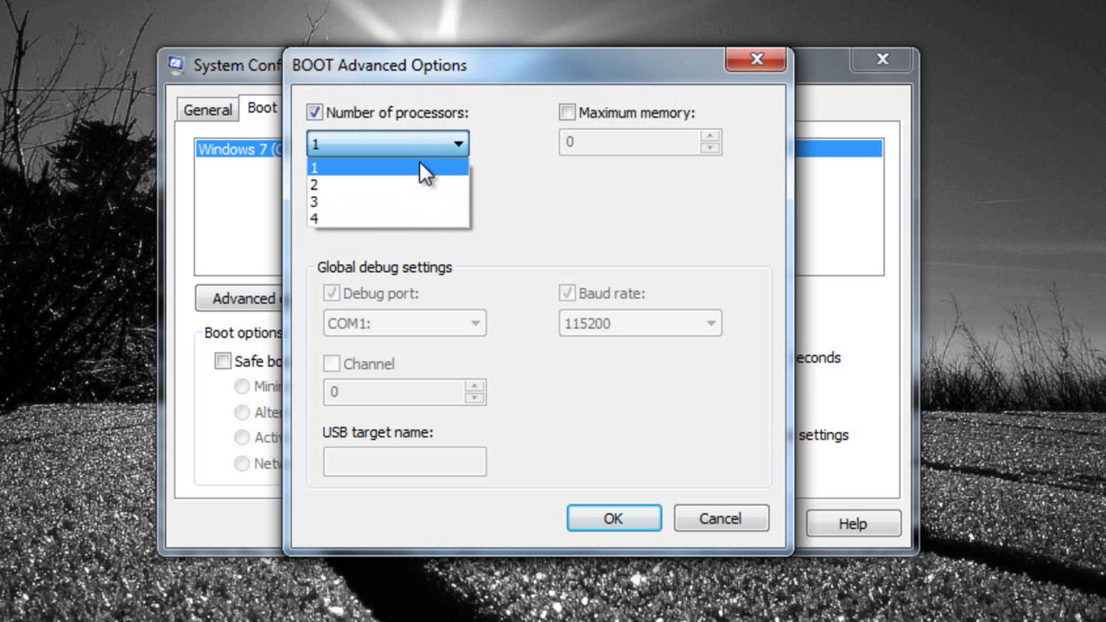
{"action": "left_click", "coordinate": [418, 162]}
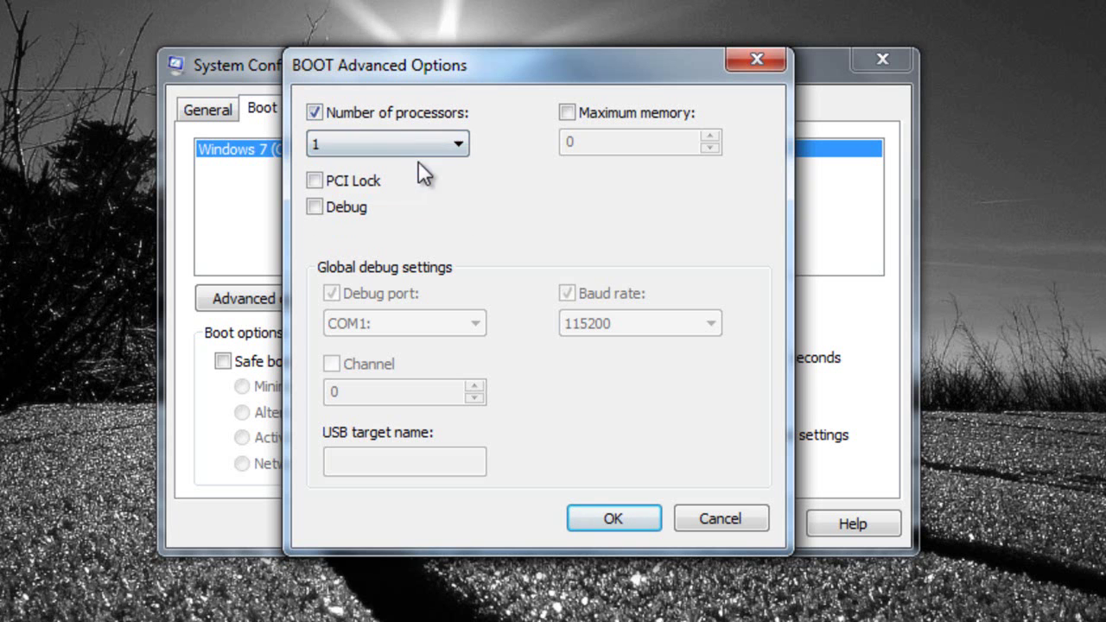
{"action": "left_click", "coordinate": [439, 110]}
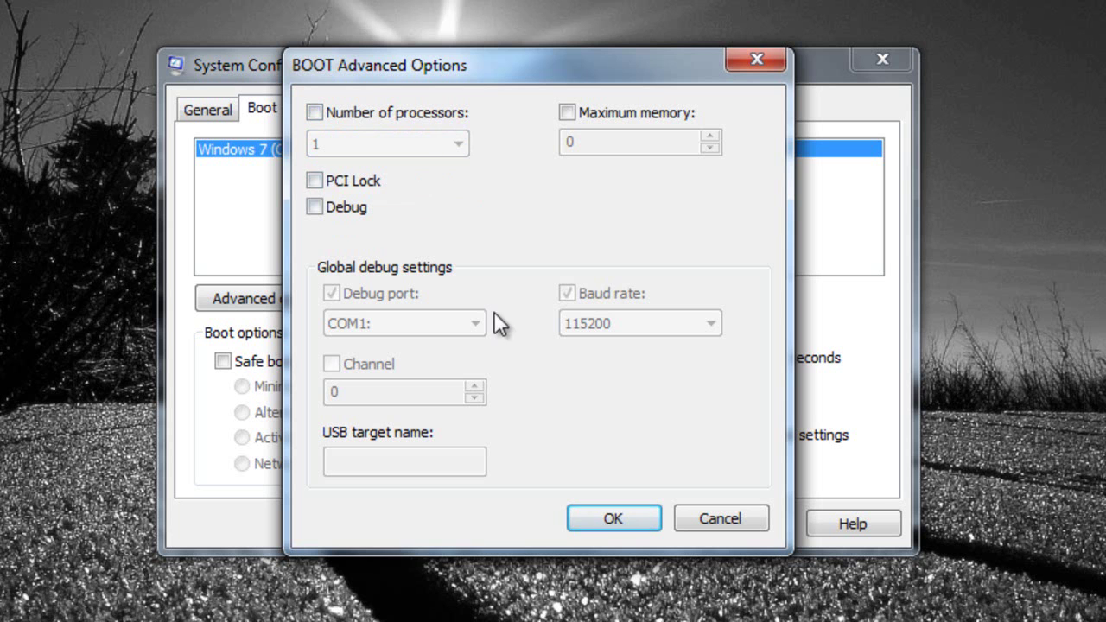
{"action": "left_click", "coordinate": [605, 521]}
Untick the second Adobe (CS5) entry in msconfig's Startup list.
{"action": "left_click", "coordinate": [326, 109]}
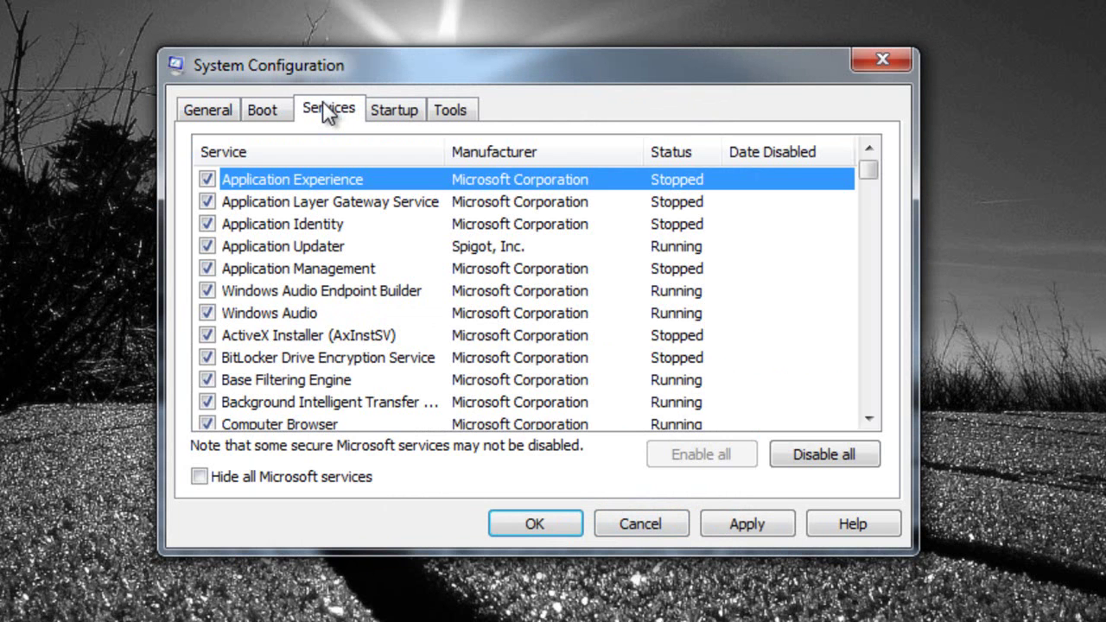
{"action": "left_click", "coordinate": [394, 110]}
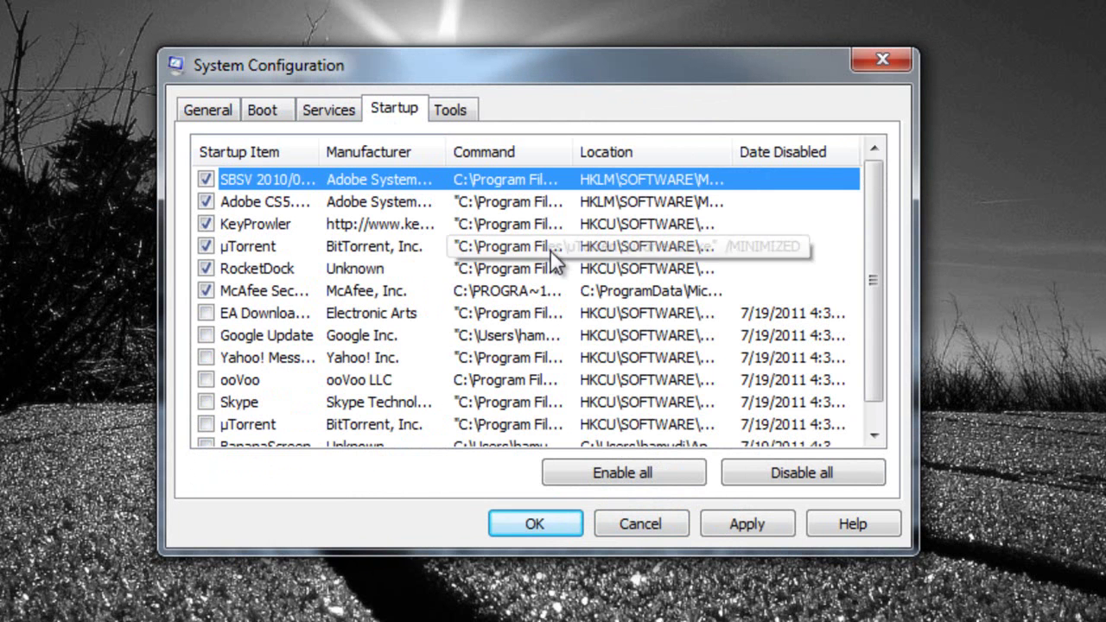
{"action": "mouse_move", "coordinate": [872, 237]}
{"action": "left_mouse_down"}
{"action": "mouse_move", "coordinate": [876, 290]}
{"action": "mouse_move", "coordinate": [861, 191]}
{"action": "mouse_move", "coordinate": [870, 309]}
{"action": "mouse_move", "coordinate": [866, 227]}
{"action": "left_mouse_up"}
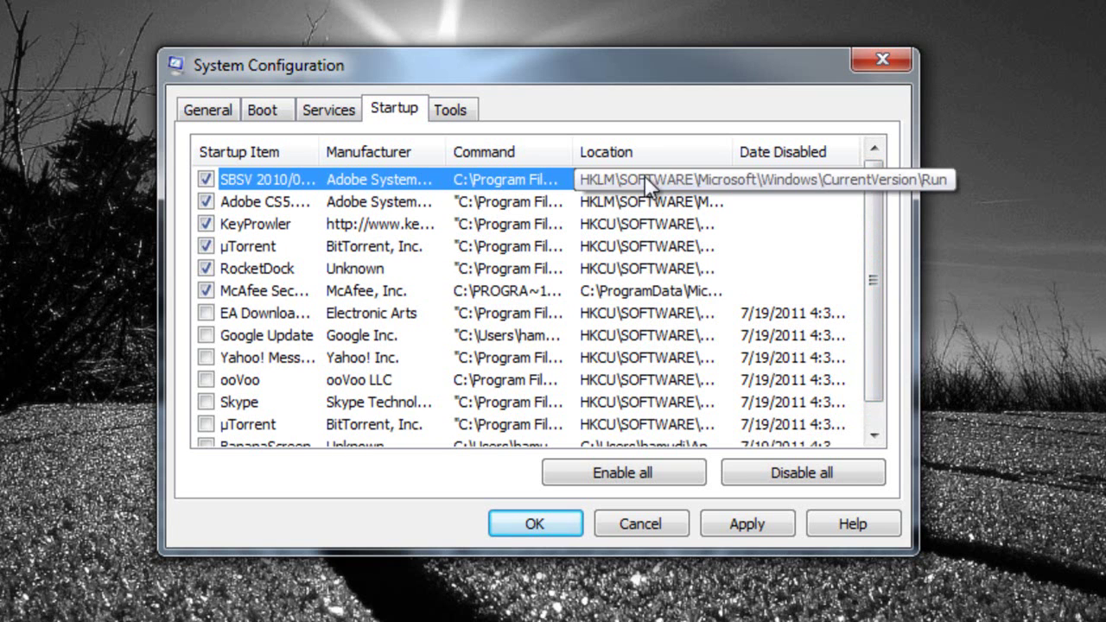
{"action": "left_click_drag", "start_coordinate": [874, 316], "coordinate": [874, 355]}
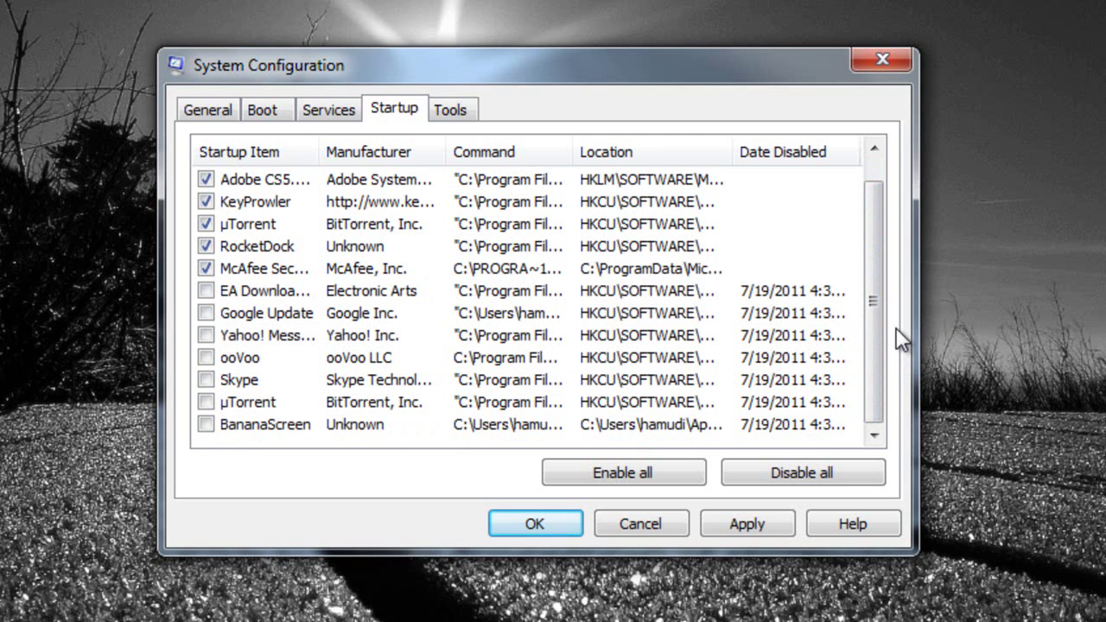
{"action": "left_click_drag", "start_coordinate": [876, 318], "coordinate": [876, 288]}
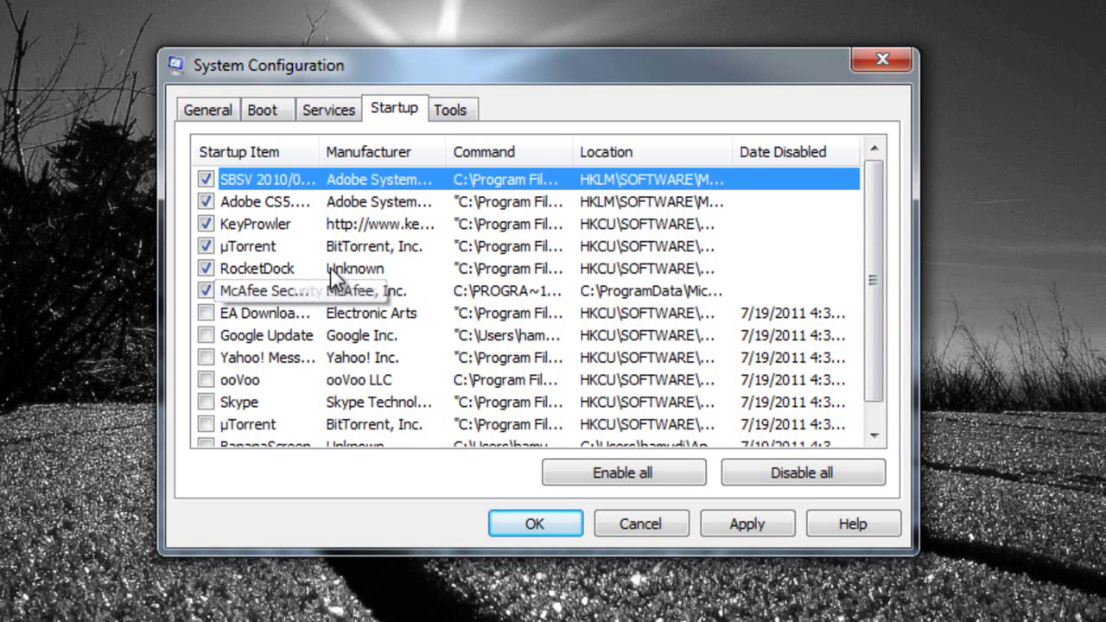
{"action": "left_click", "coordinate": [207, 202]}
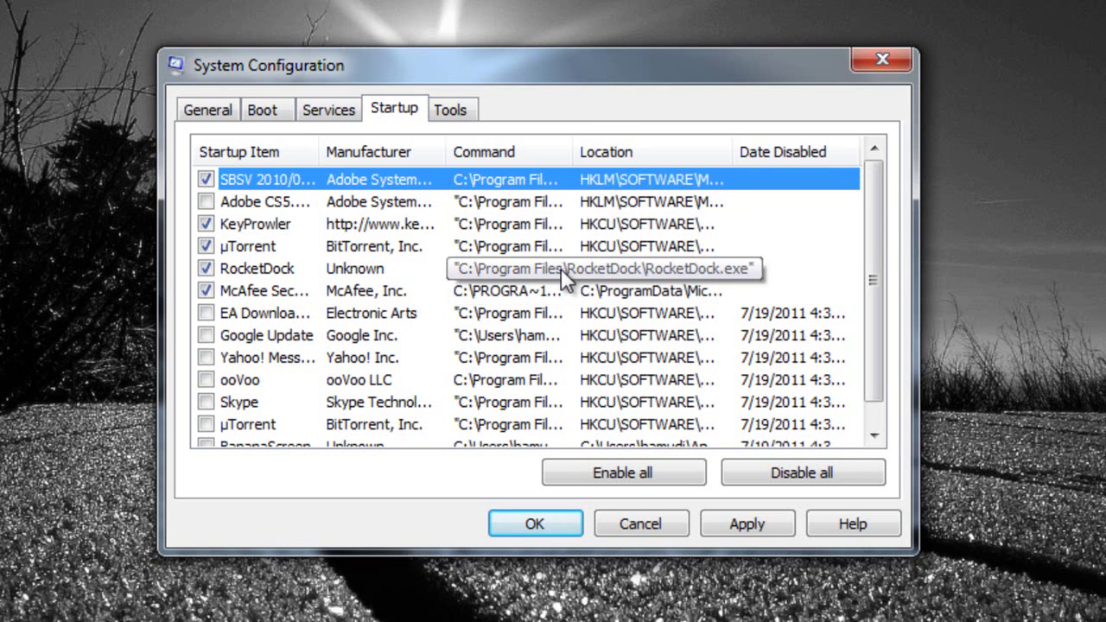
{"action": "left_click_drag", "start_coordinate": [876, 298], "coordinate": [877, 326]}
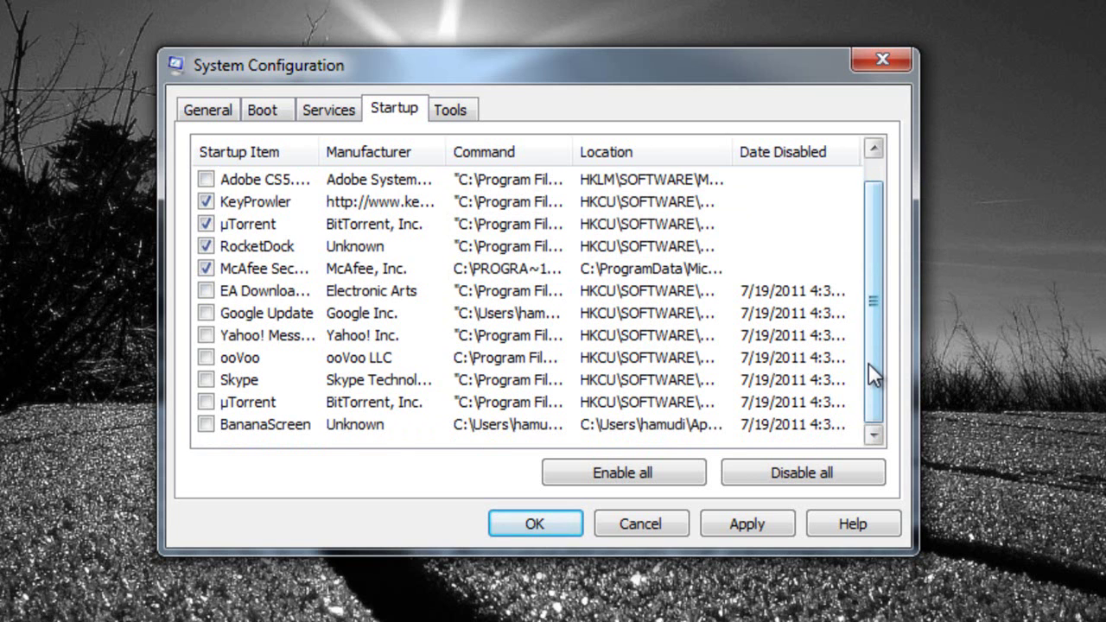
{"action": "left_click_drag", "start_coordinate": [872, 375], "coordinate": [867, 329]}
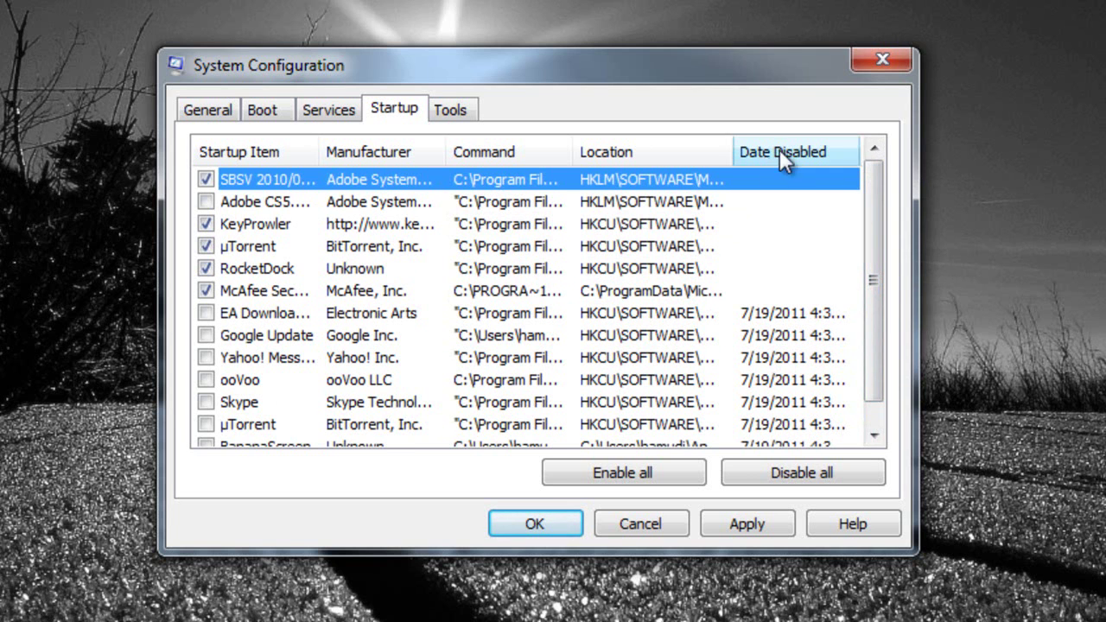
Widen the Location column, review the McAfee entry, and apply the startup changes.
{"action": "mouse_move", "coordinate": [728, 151]}
{"action": "left_mouse_down"}
{"action": "mouse_move", "coordinate": [732, 163]}
{"action": "mouse_move", "coordinate": [716, 158]}
{"action": "left_mouse_up"}
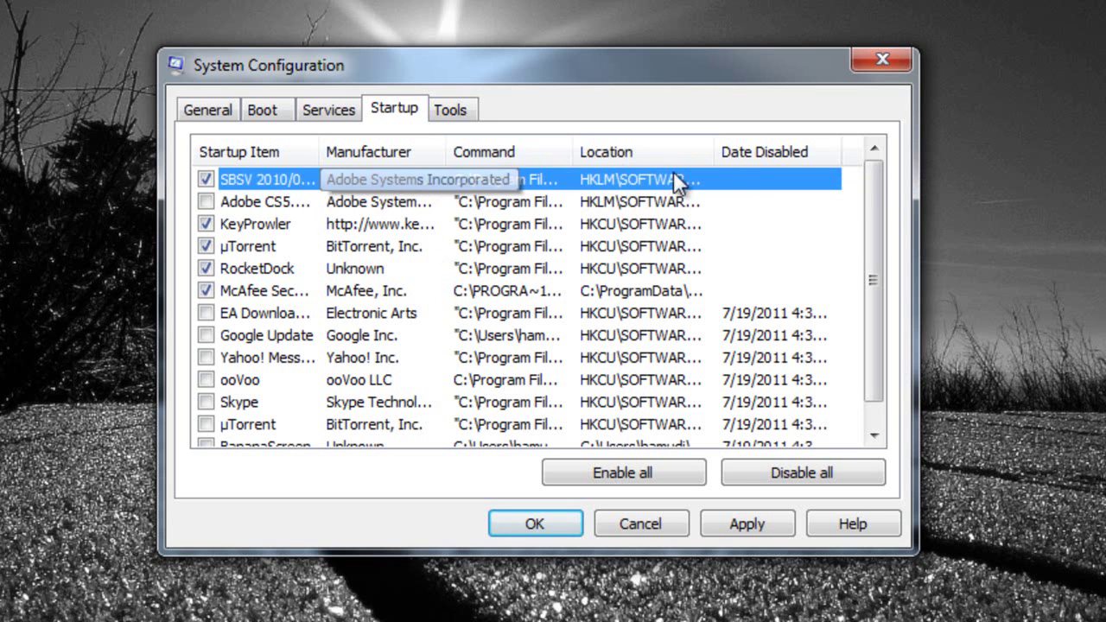
{"action": "left_click", "coordinate": [526, 289]}
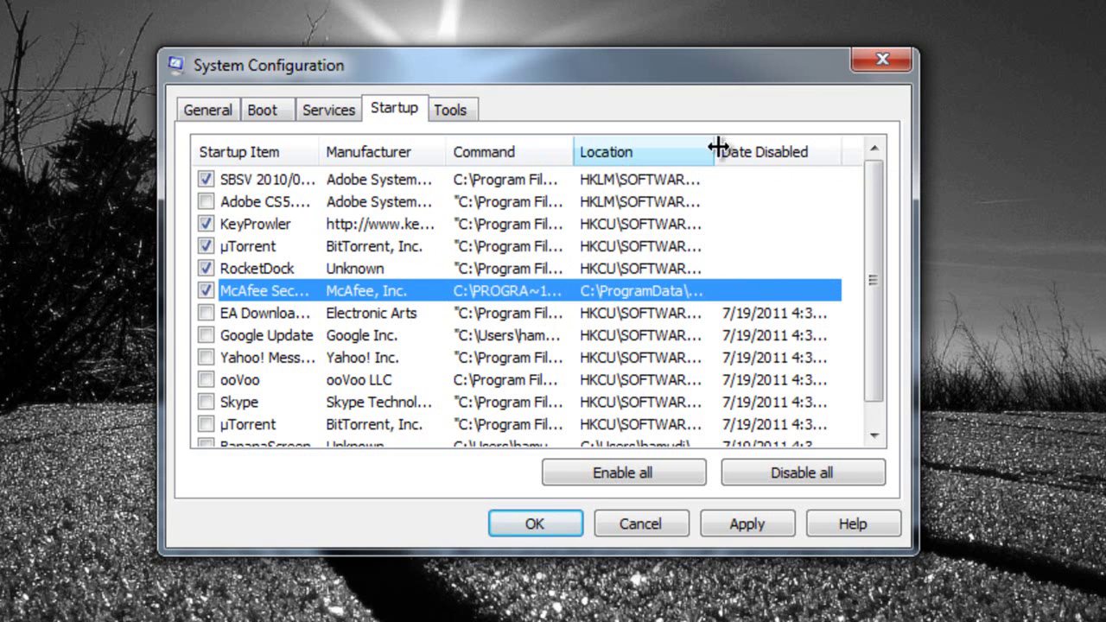
{"action": "mouse_move", "coordinate": [717, 152]}
{"action": "left_mouse_down"}
{"action": "mouse_move", "coordinate": [849, 156]}
{"action": "mouse_move", "coordinate": [687, 162]}
{"action": "left_mouse_up"}
{"action": "left_click_drag", "start_coordinate": [882, 288], "coordinate": [848, 189]}
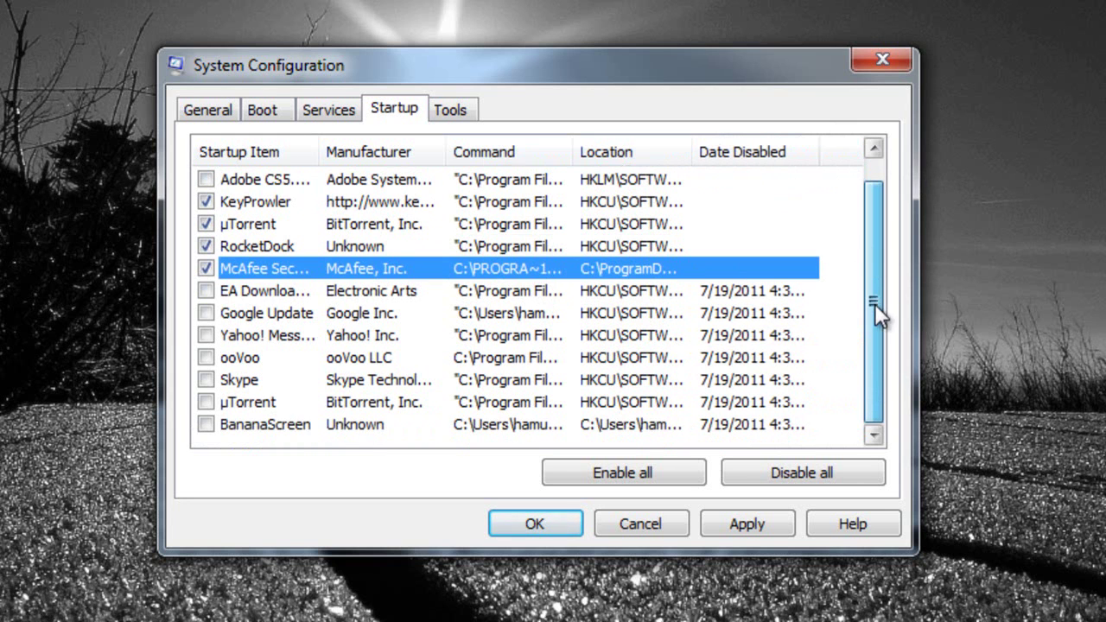
{"action": "left_click", "coordinate": [733, 524]}
{"action": "left_click", "coordinate": [536, 522]}
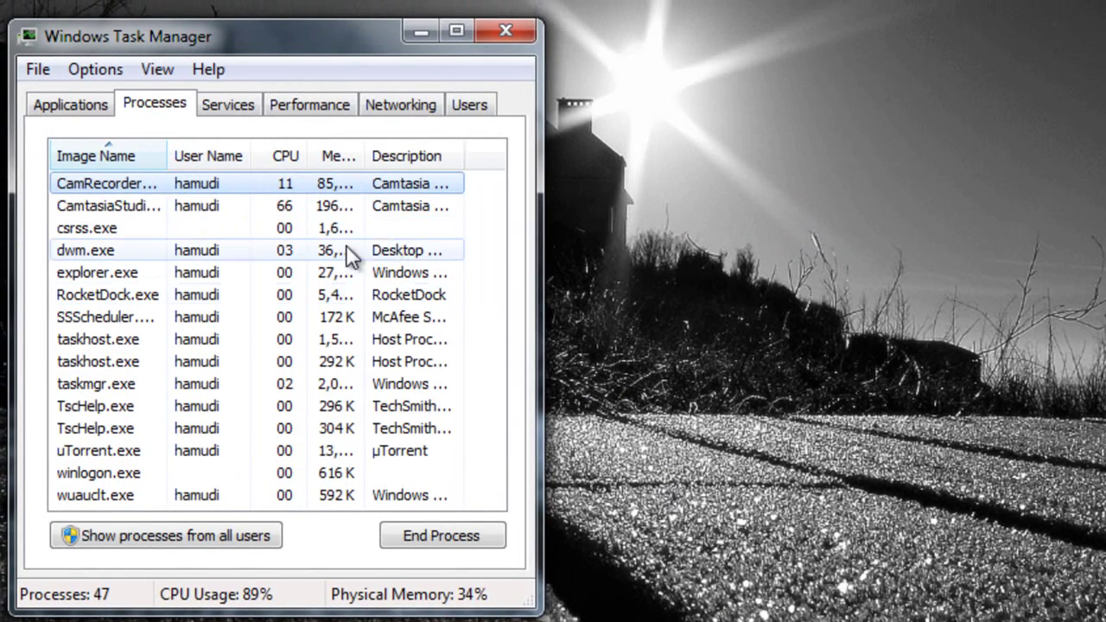
Widen the Memory column, check CamtasiaStudio, uTorrent and CamRecorder memory, then view Performance graphs.
{"action": "left_click_drag", "start_coordinate": [362, 158], "coordinate": [404, 164]}
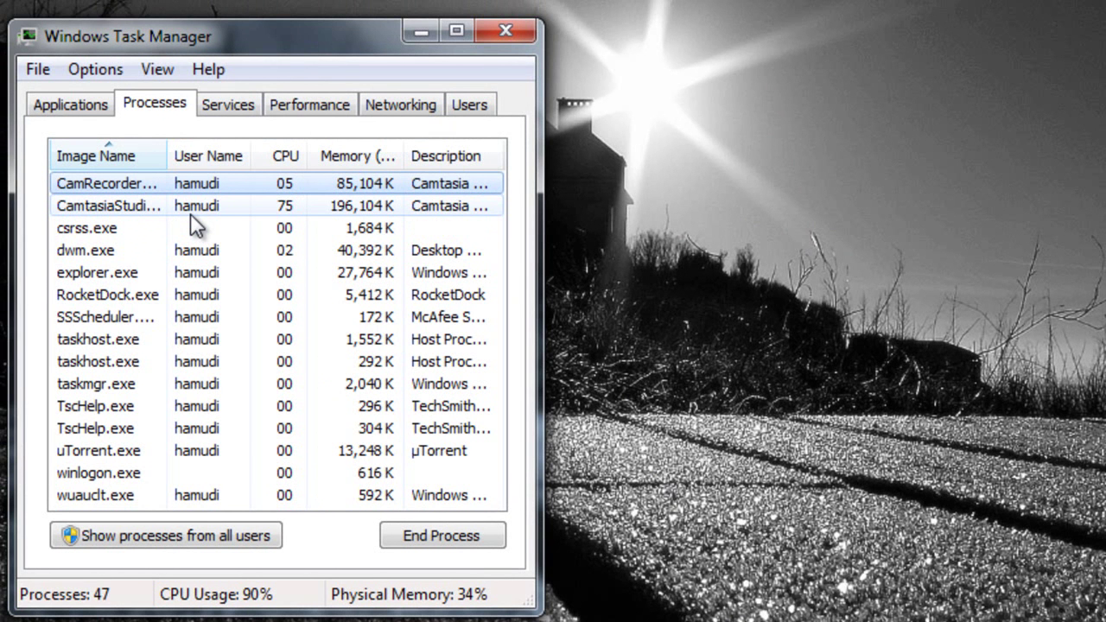
{"action": "left_click", "coordinate": [371, 206]}
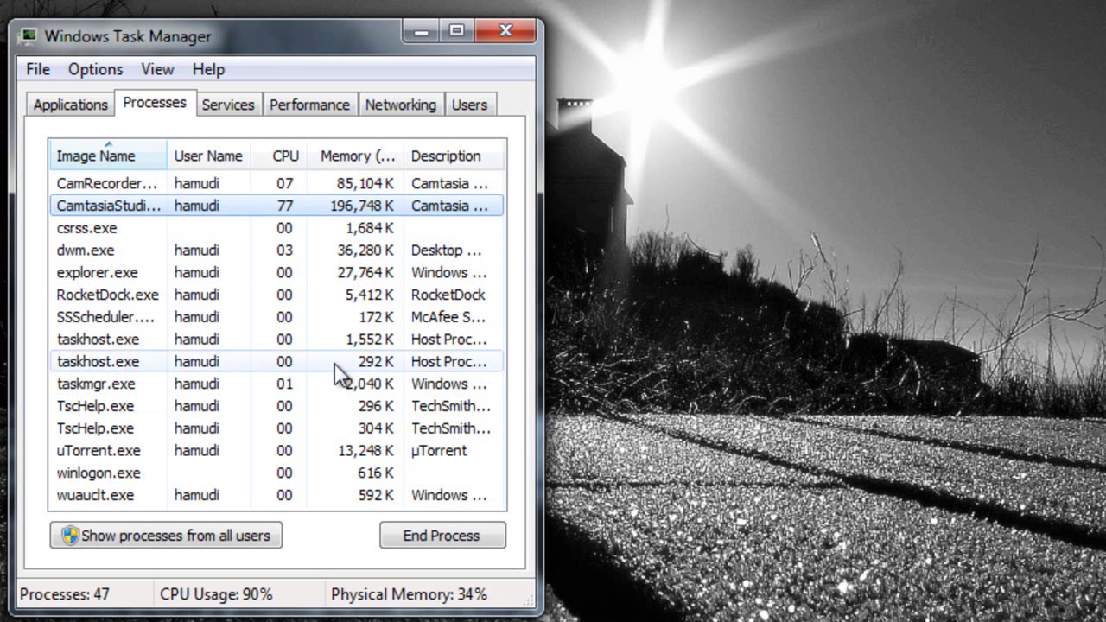
{"action": "left_click", "coordinate": [382, 454]}
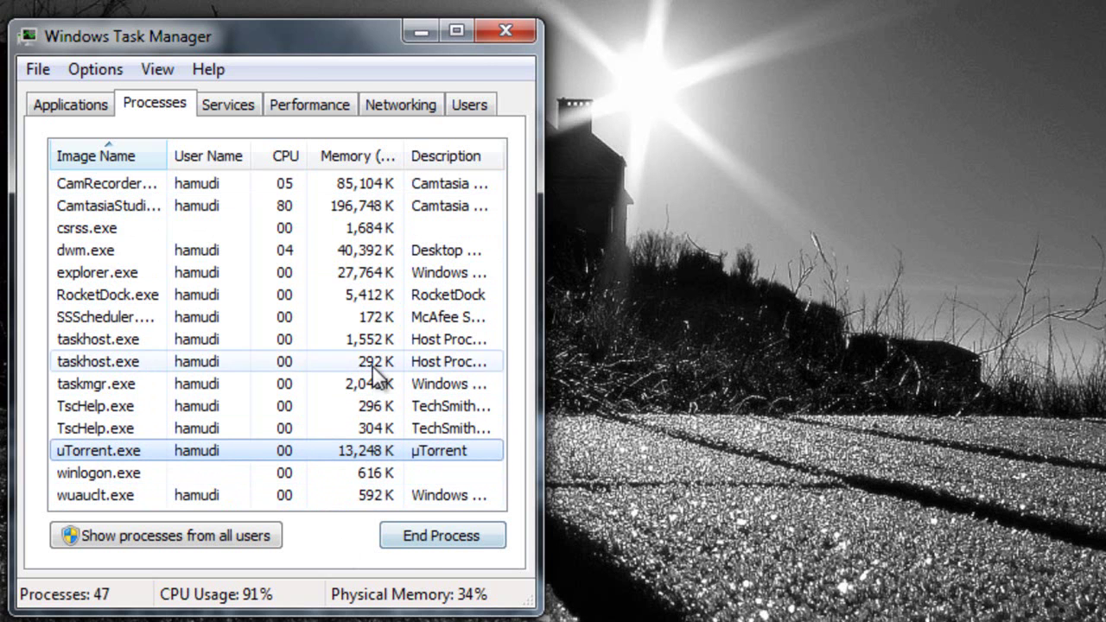
{"action": "left_click", "coordinate": [366, 209]}
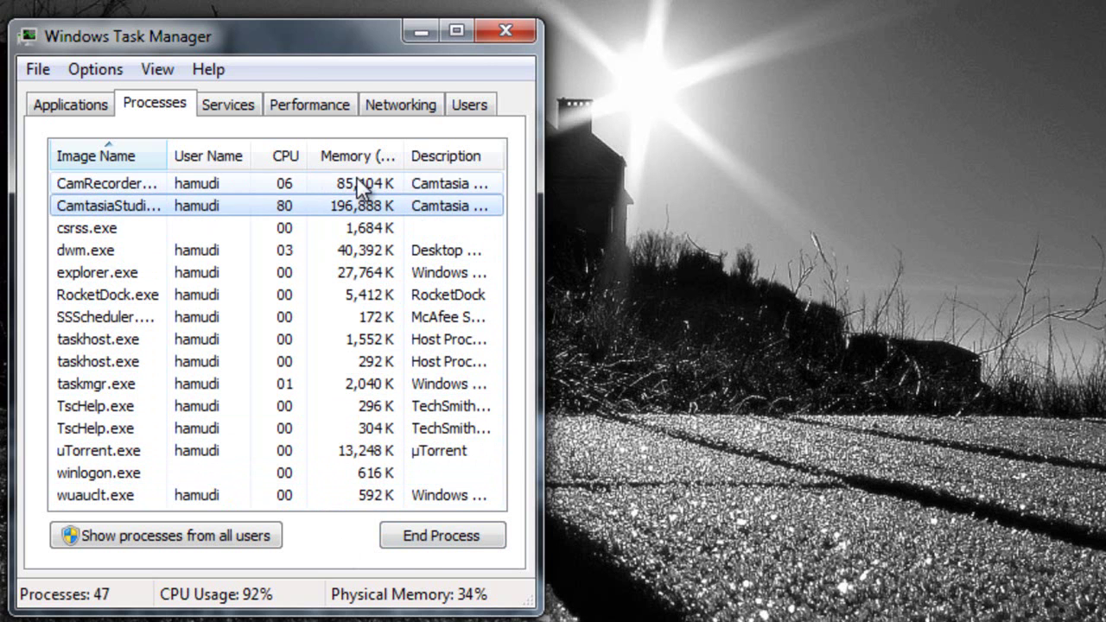
{"action": "left_click", "coordinate": [358, 185]}
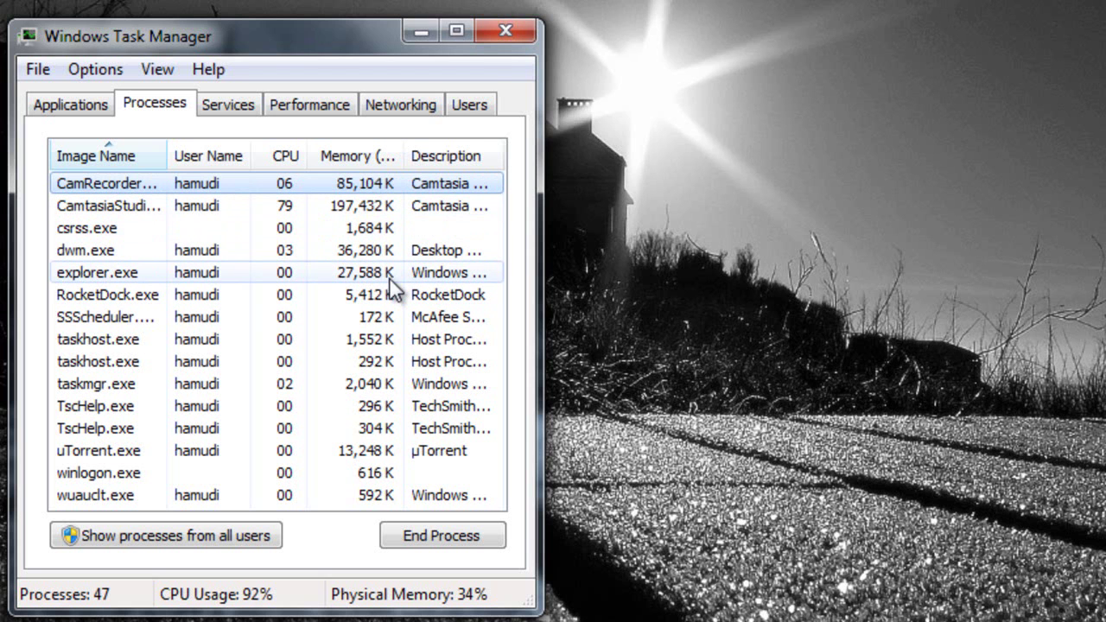
{"action": "left_click", "coordinate": [227, 105]}
{"action": "left_click", "coordinate": [294, 107]}
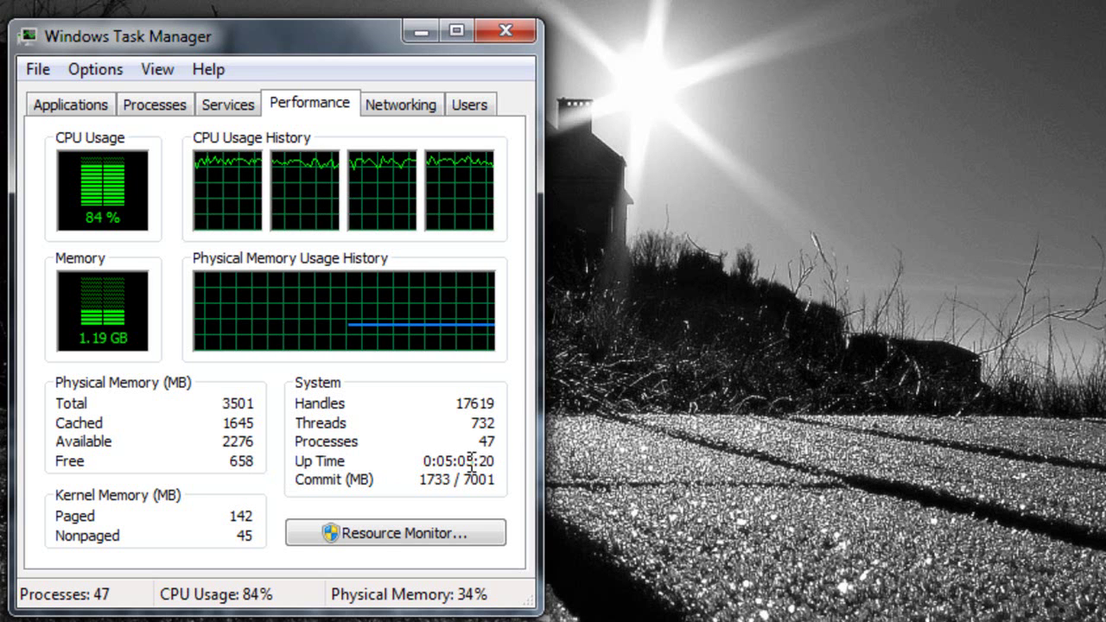
Return to Processes and inspect wuauclt.exe, CamRecorder and CamtasiaStudio.
{"action": "left_click", "coordinate": [181, 101]}
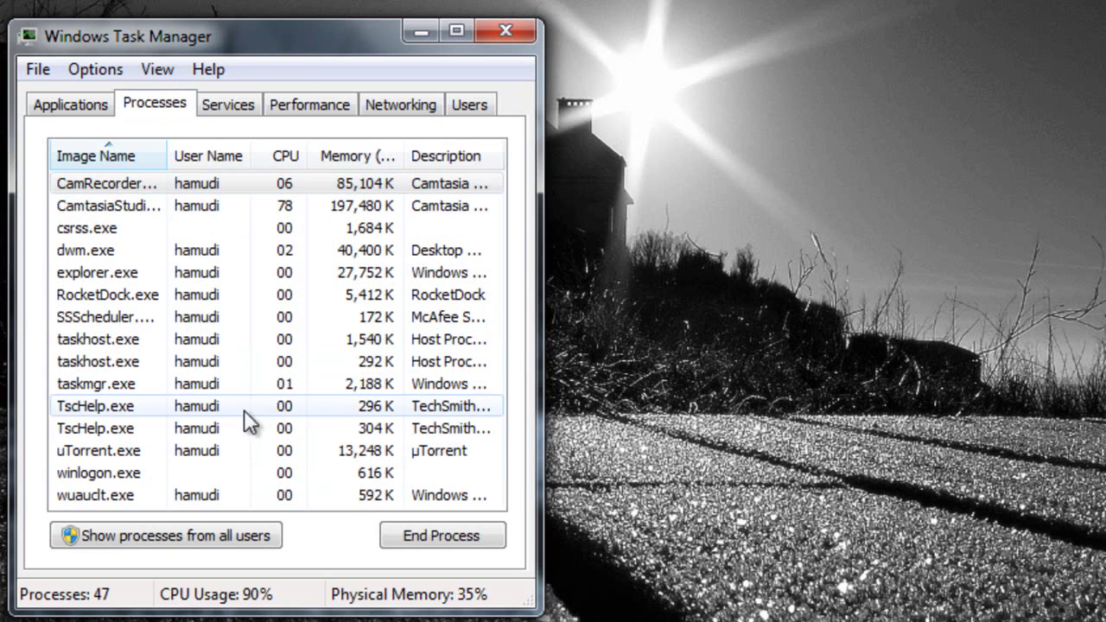
{"action": "left_click", "coordinate": [328, 498]}
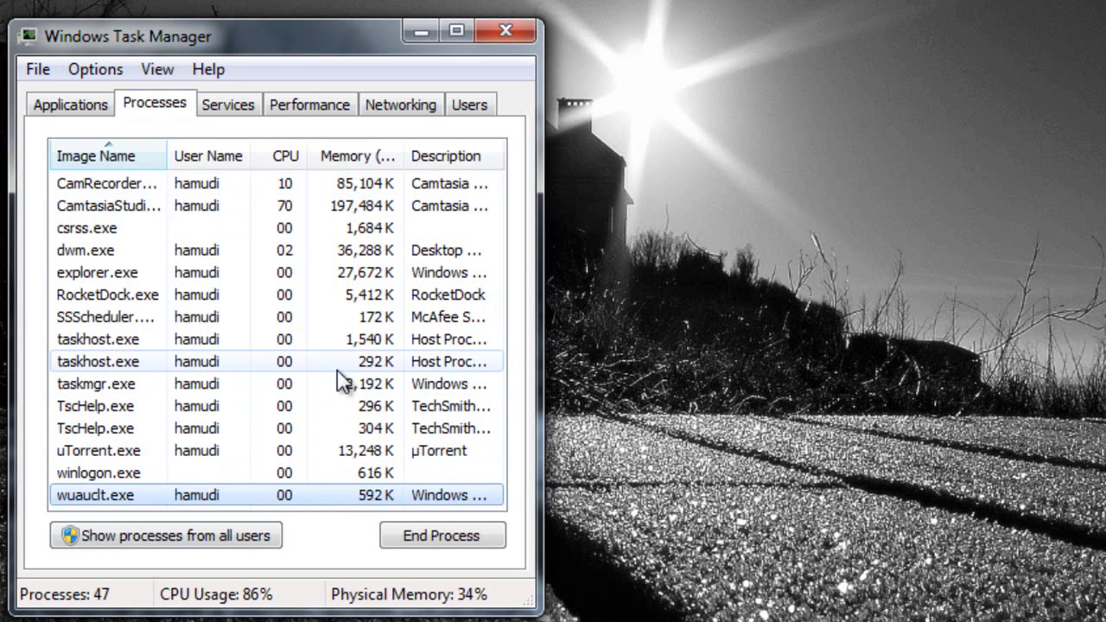
{"action": "left_click", "coordinate": [334, 186]}
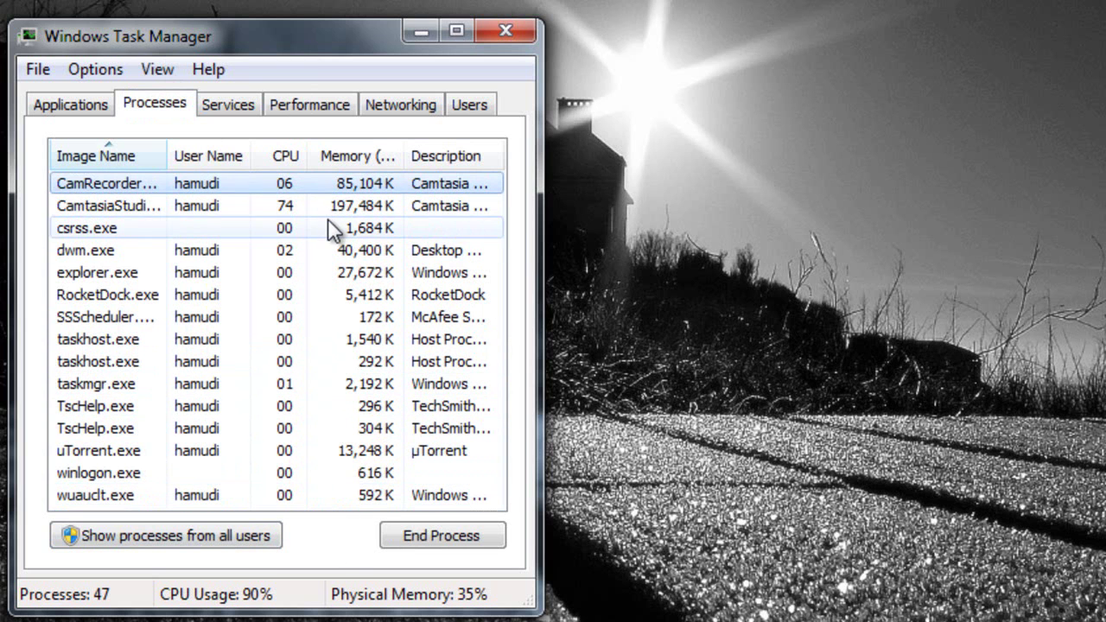
{"action": "left_click", "coordinate": [330, 209]}
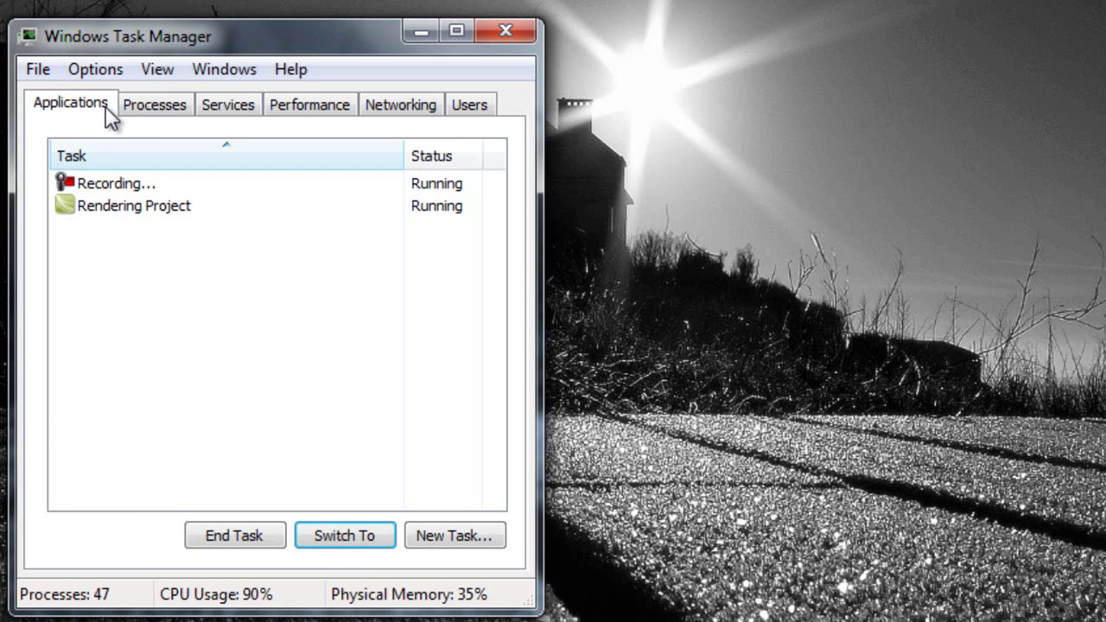
Review the Networking, Users and Services views, recheck the Camtasia processes, and close Task Manager.
{"action": "left_click", "coordinate": [367, 111]}
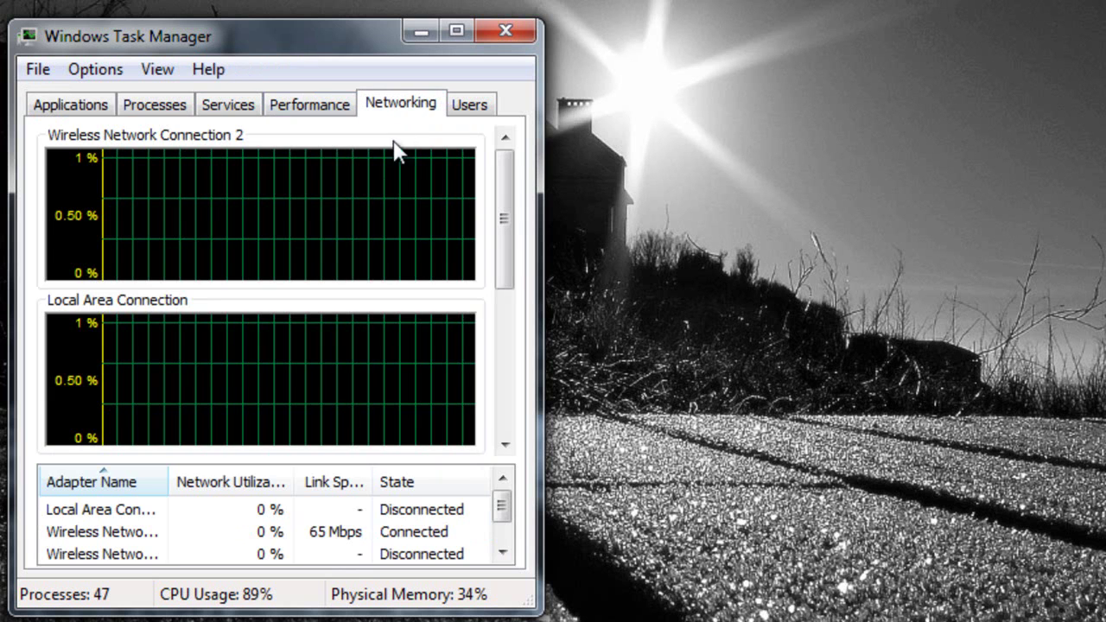
{"action": "left_click", "coordinate": [463, 109]}
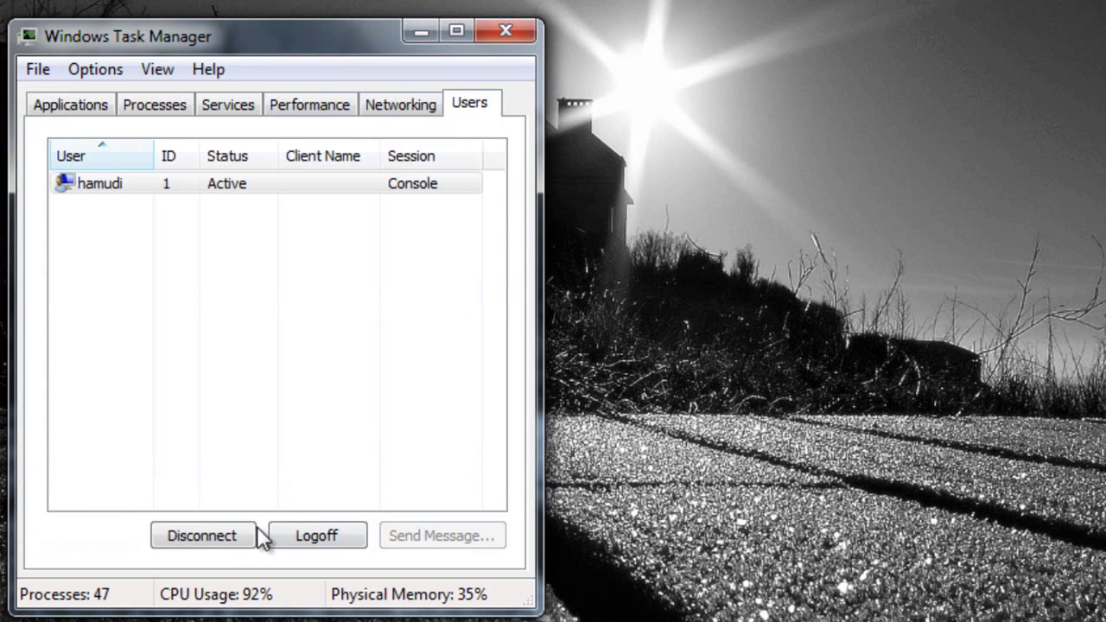
{"action": "left_click", "coordinate": [206, 108]}
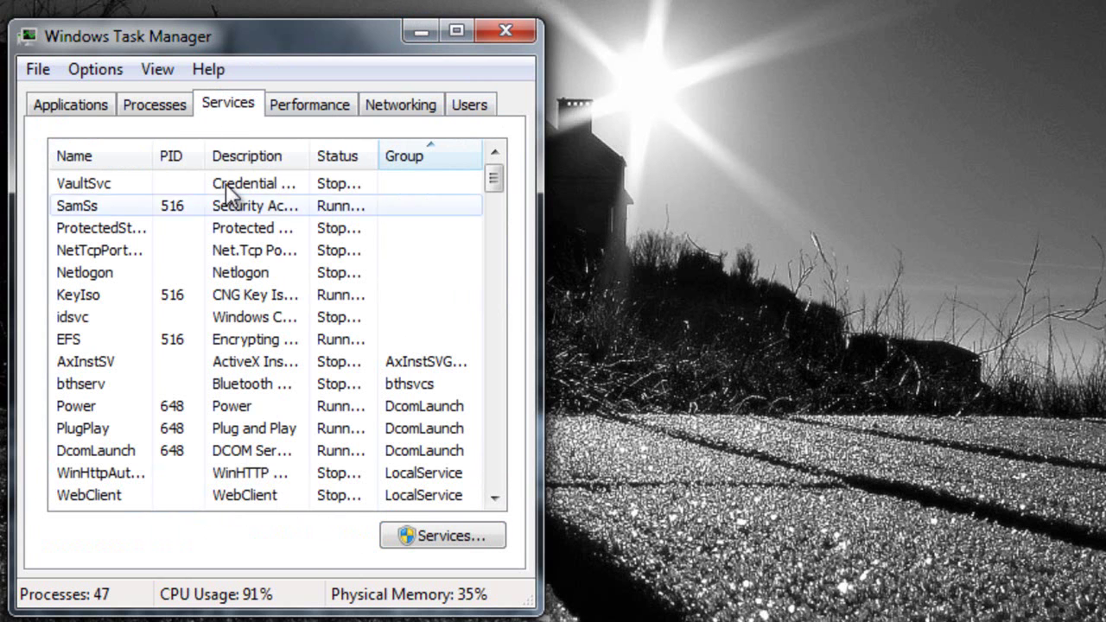
{"action": "left_click", "coordinate": [166, 111]}
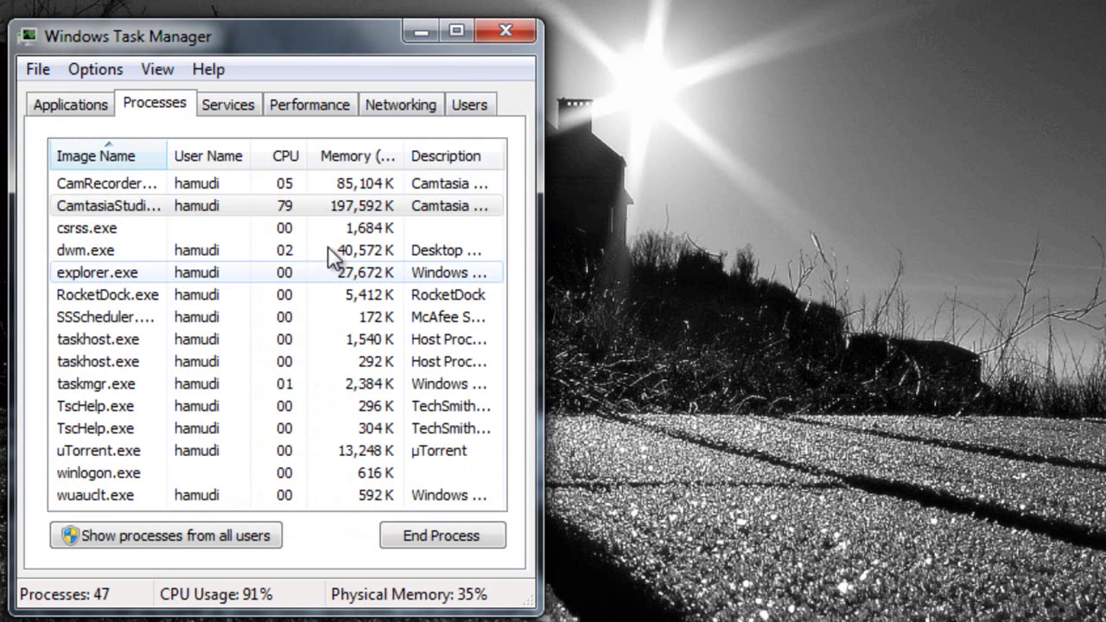
{"action": "left_click", "coordinate": [343, 208]}
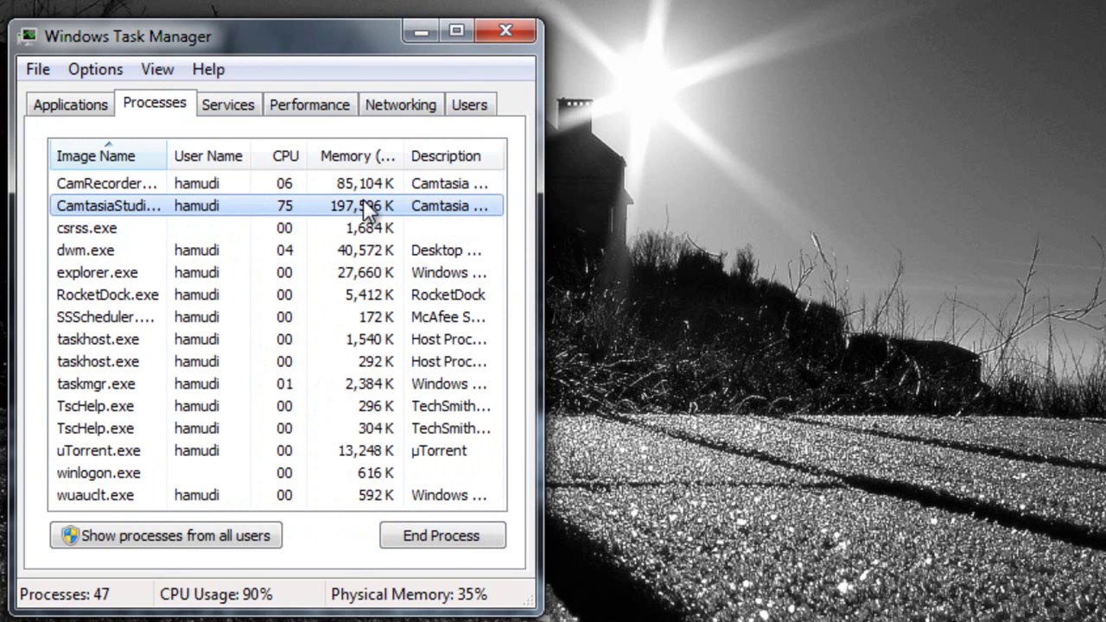
{"action": "left_click", "coordinate": [363, 184]}
{"action": "left_click", "coordinate": [361, 203]}
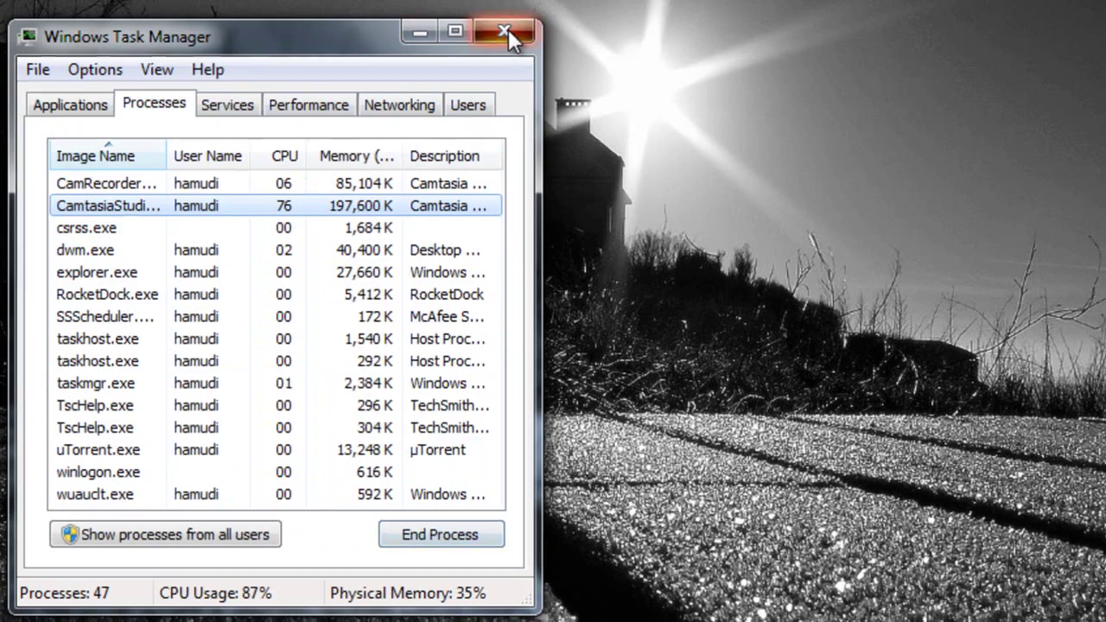
{"action": "left_click", "coordinate": [506, 30]}
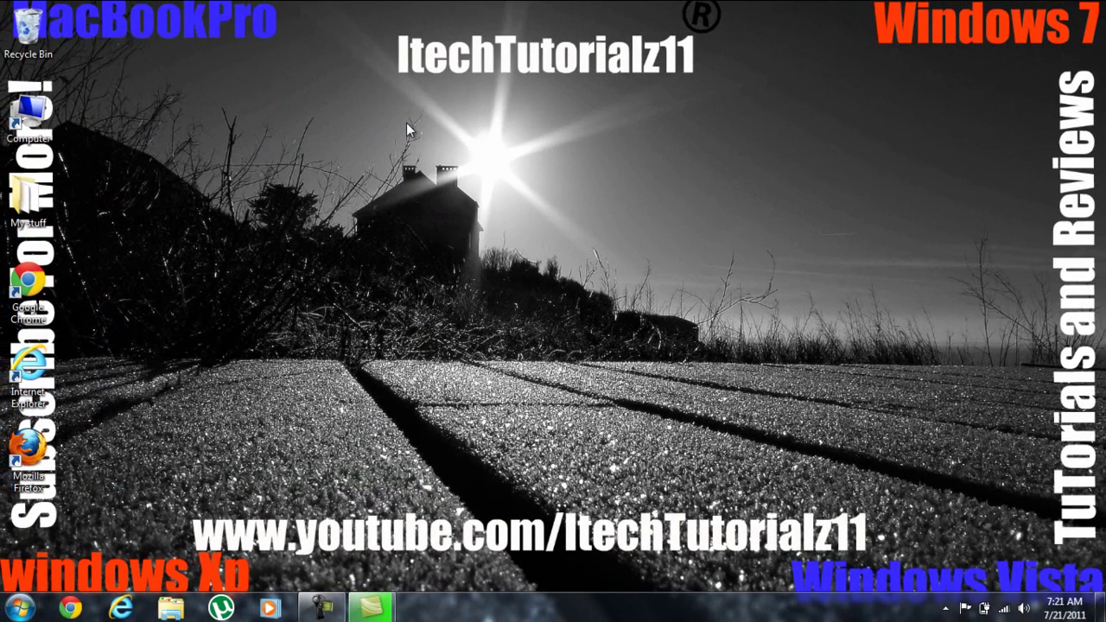